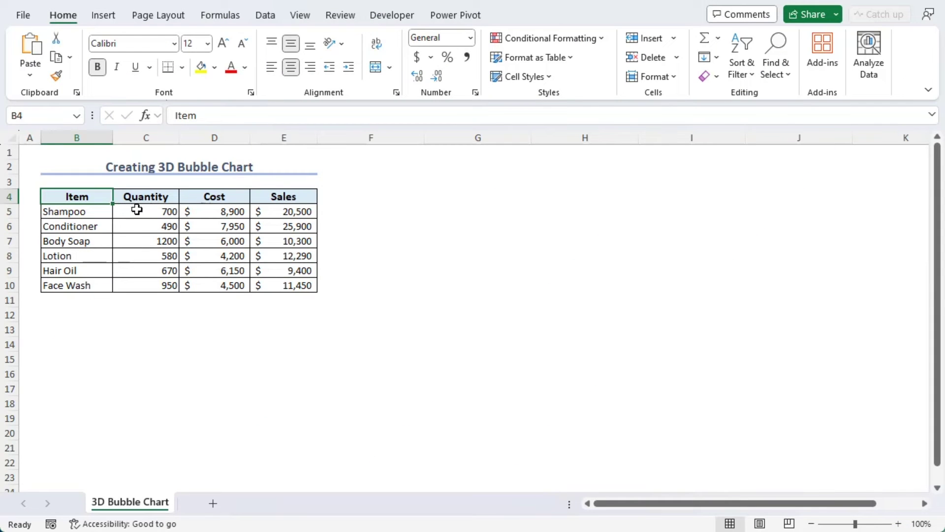
Insert a 3D bubble chart from the quantity, cost and sales figures in C5:E10.
drag(137, 209, 264, 283)
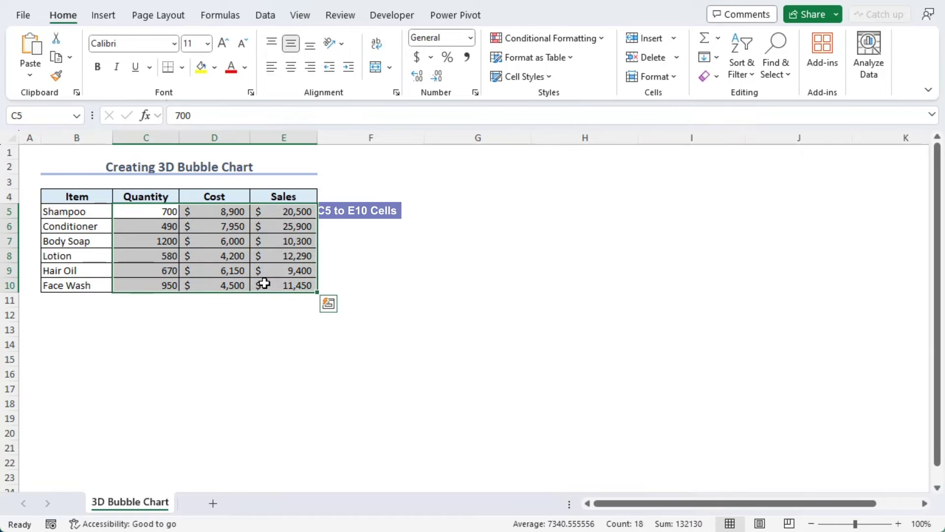
click(103, 19)
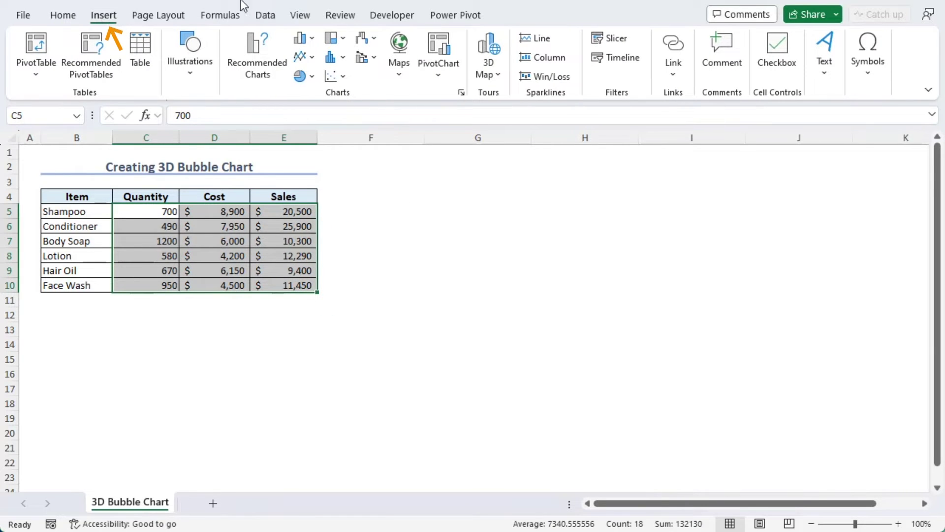
click(336, 79)
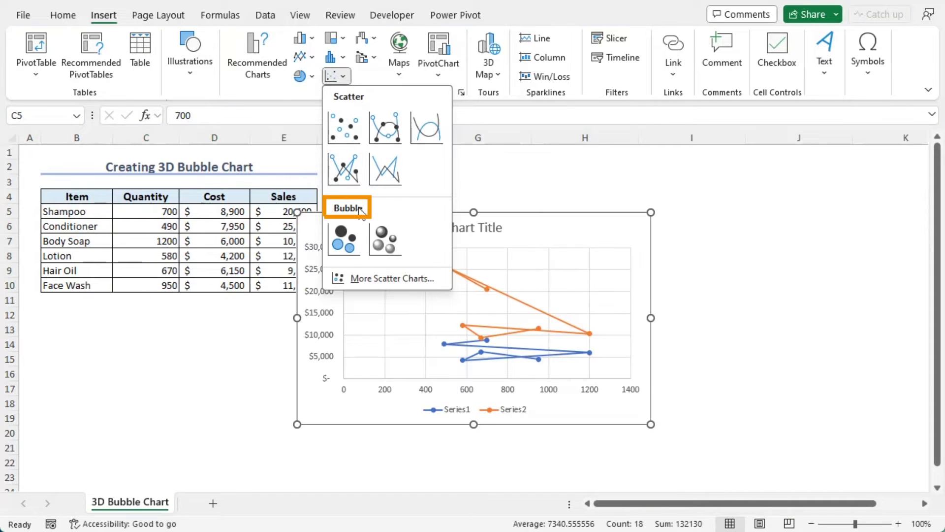
click(385, 240)
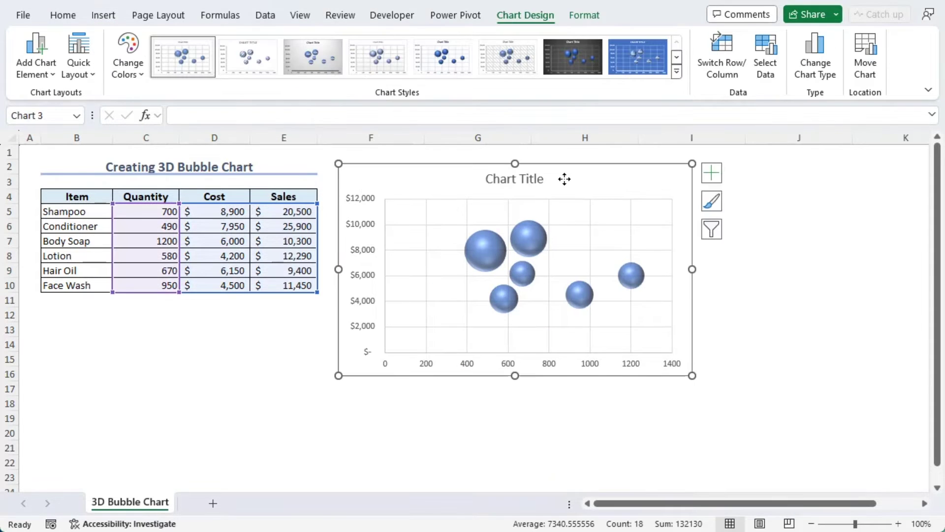
Retitle the chart 'Cost vs Quantity vs Sales'.
double_click(526, 178)
key(ctrl+a)
text(Cost vs Quan)
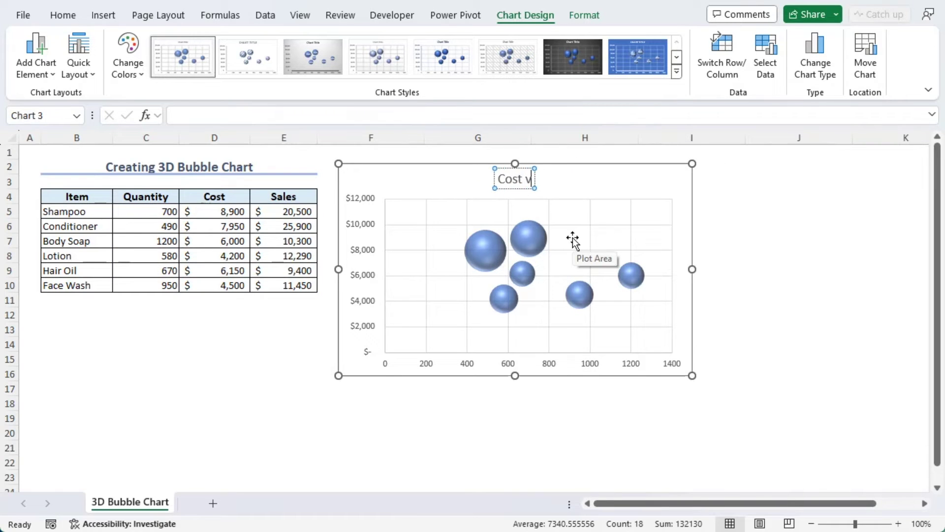
text(tity vs Sales)
click(756, 252)
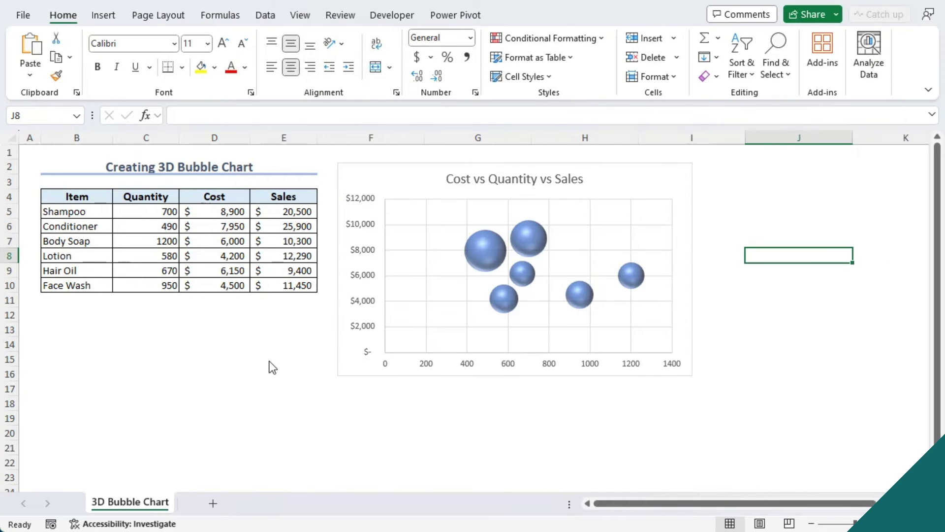
Turn on Vary colors by point for the bubble series.
click(610, 169)
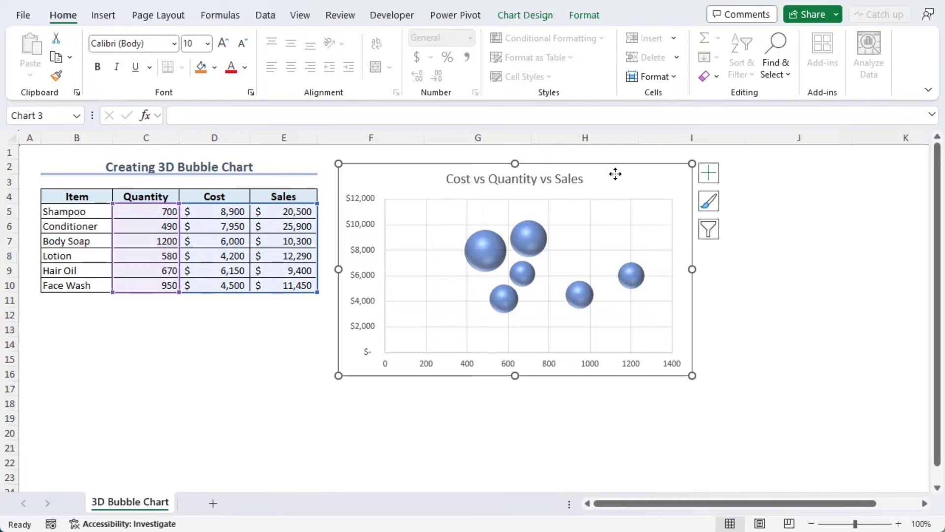
click(530, 239)
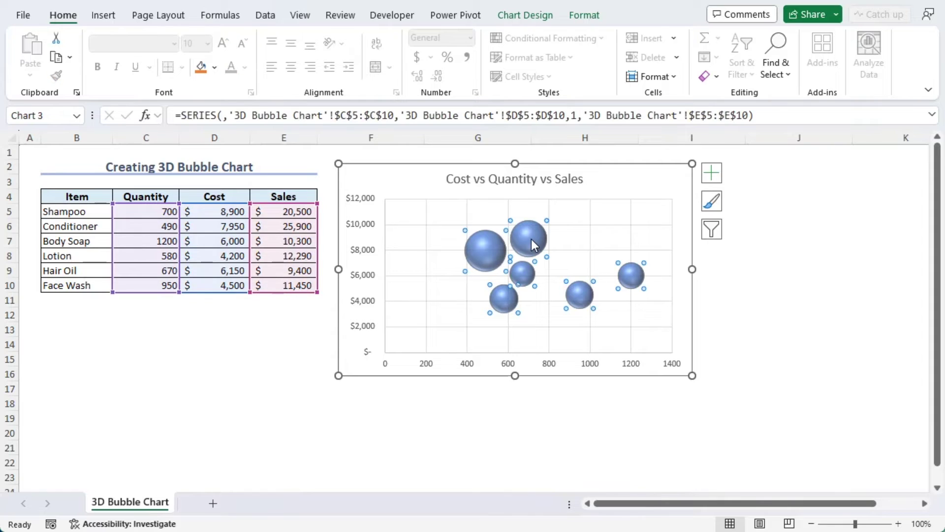
right_click(531, 238)
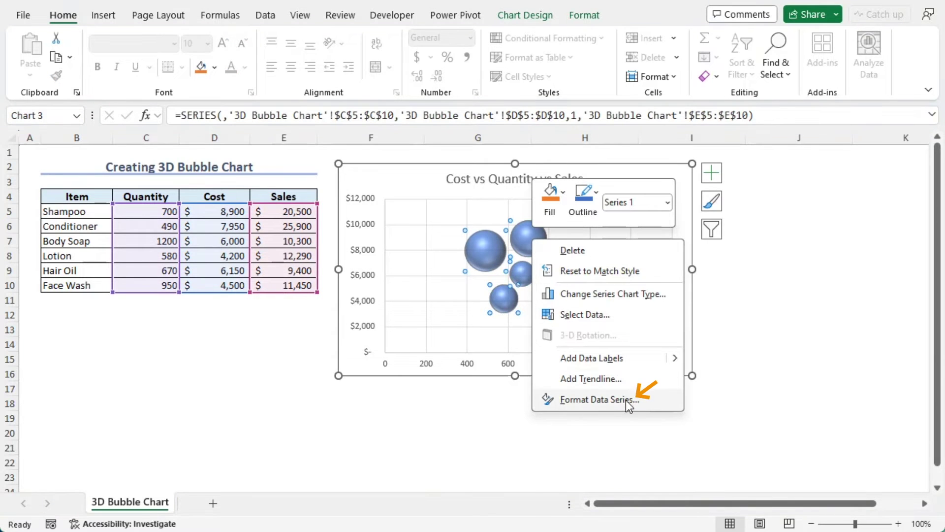
click(600, 399)
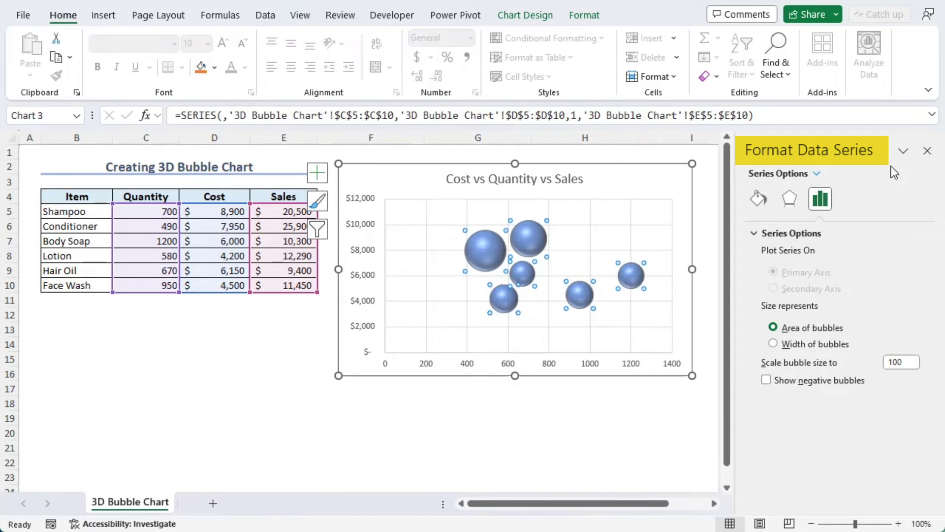
click(760, 203)
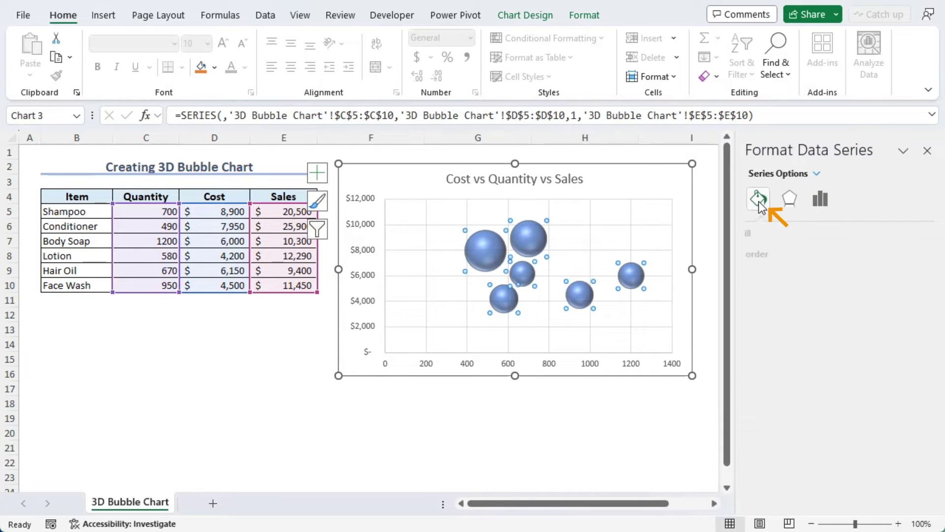
click(768, 233)
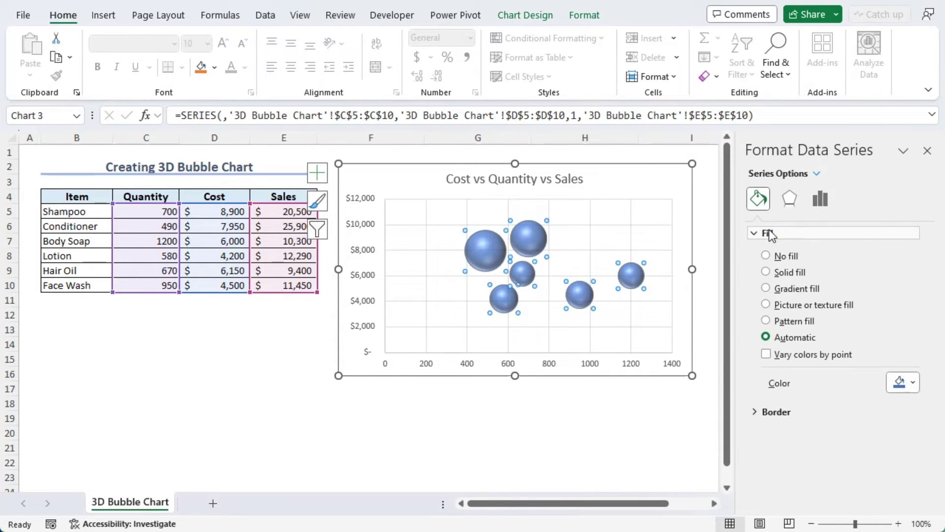
click(766, 354)
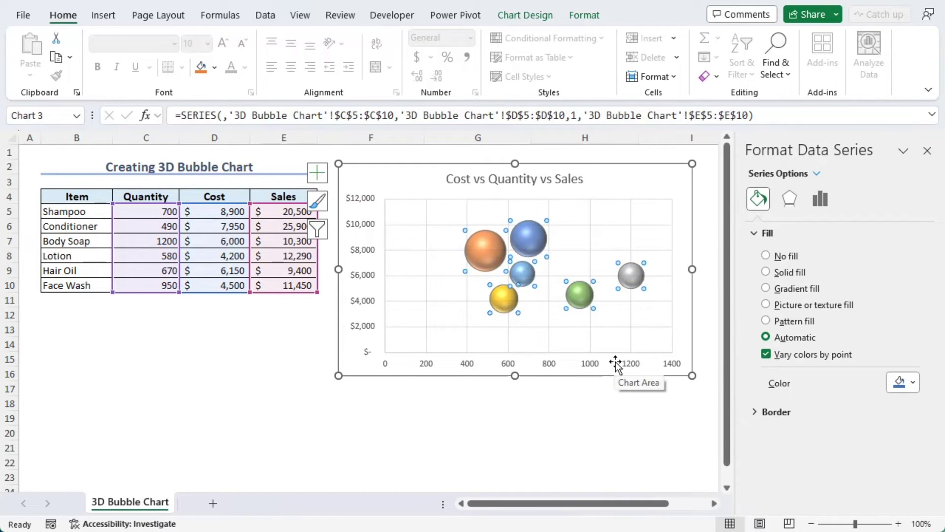
Colour Shampoo dark orange, Conditioner light blue, Hair Oil dark green and Face Wash black.
click(536, 250)
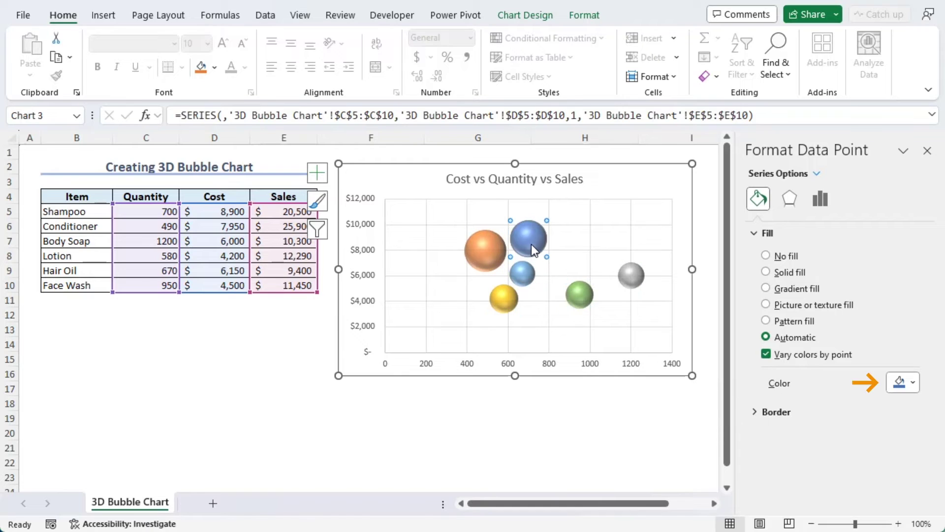
click(913, 383)
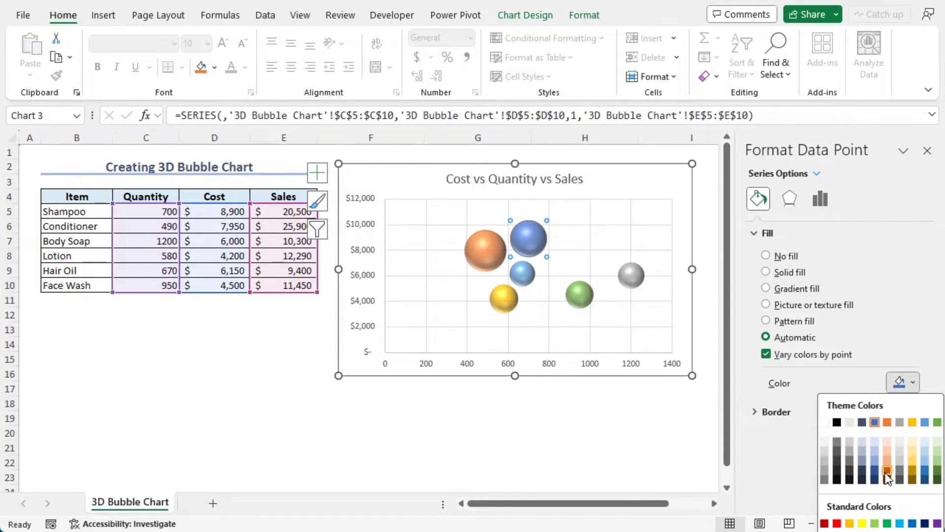
click(887, 470)
click(485, 250)
click(913, 383)
click(925, 465)
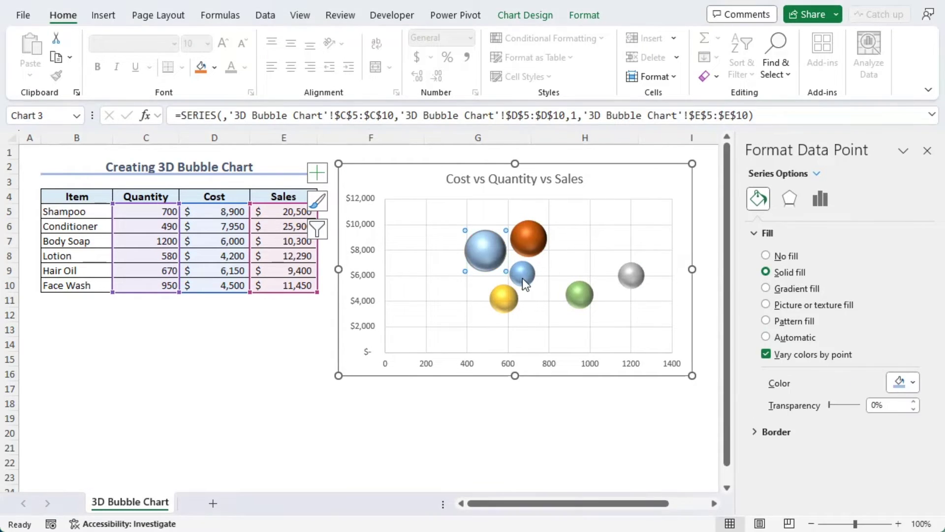
click(522, 273)
click(913, 384)
click(938, 470)
click(579, 294)
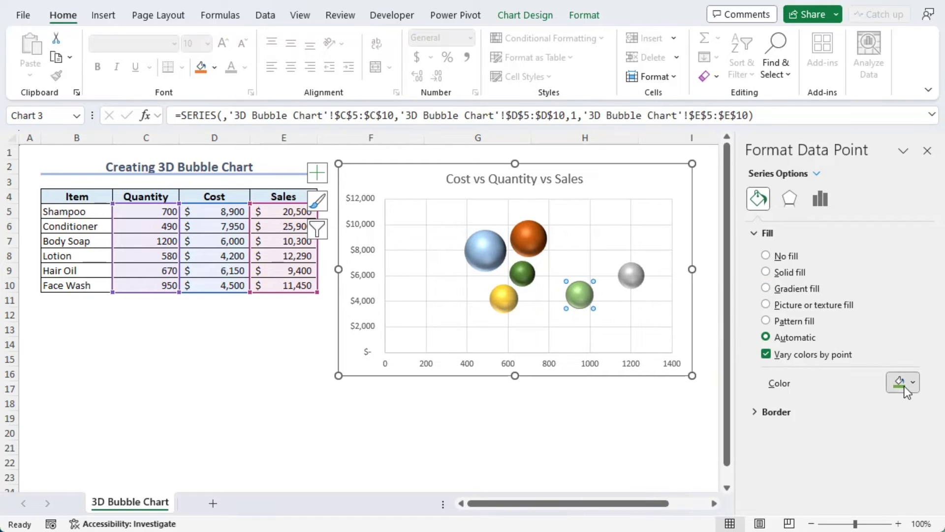
click(913, 383)
click(848, 463)
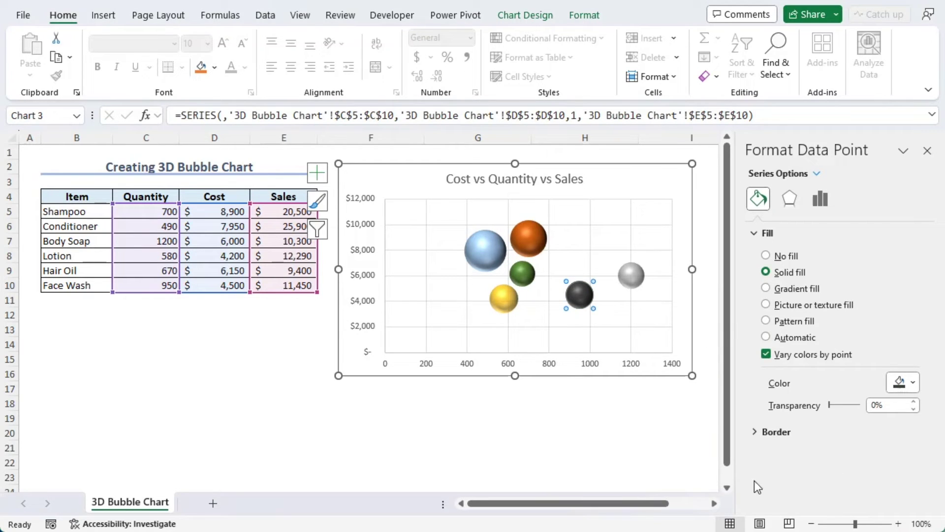
click(927, 150)
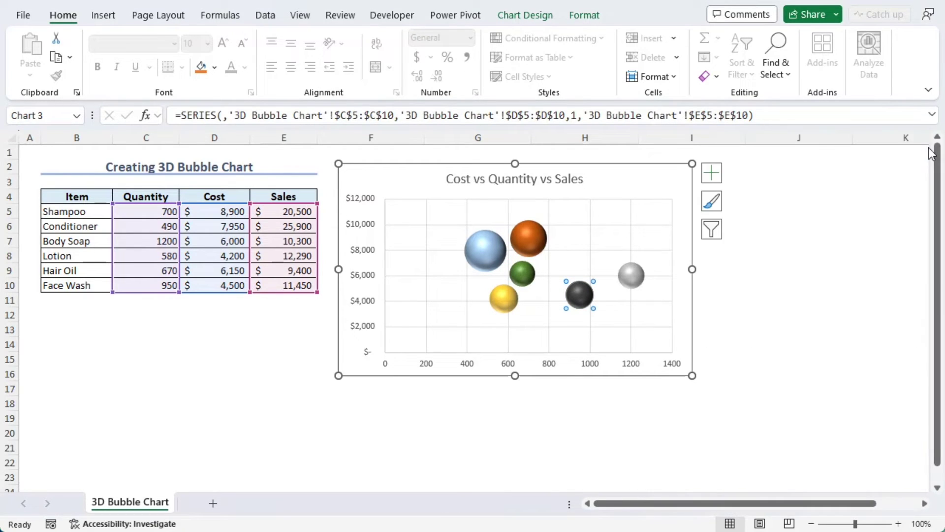
Add data labels to the bubbles and open their formatting options.
click(714, 175)
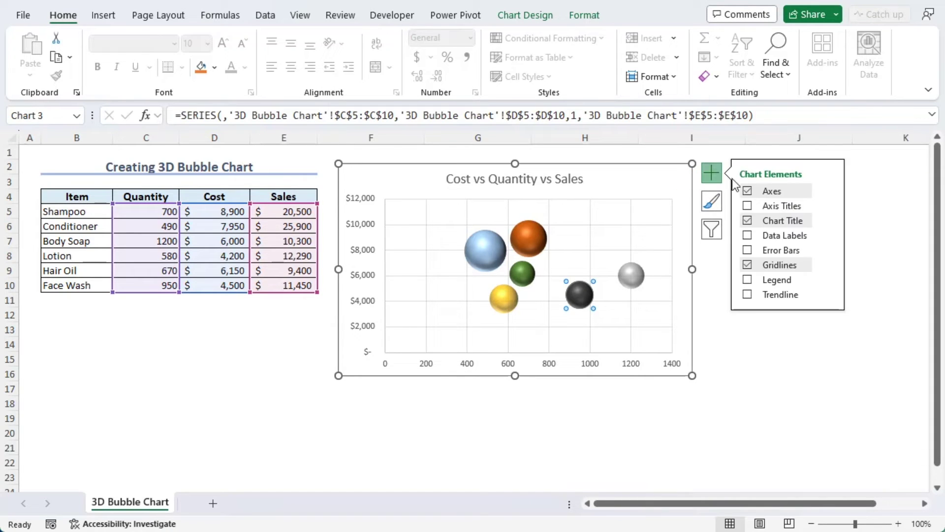
click(753, 237)
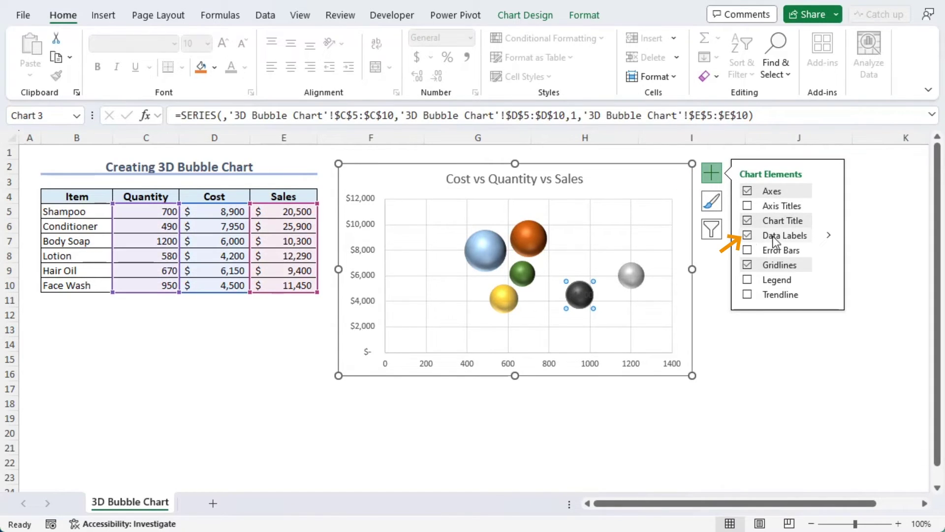
click(827, 235)
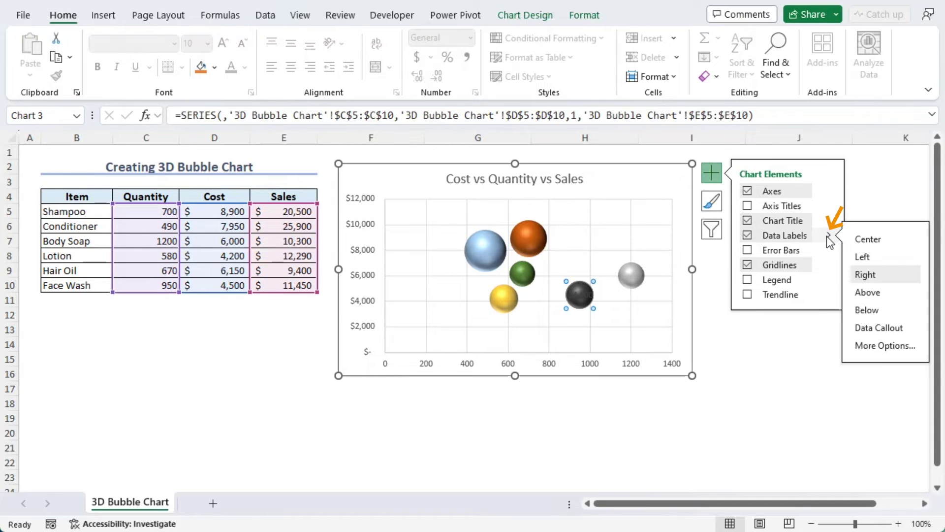
click(878, 346)
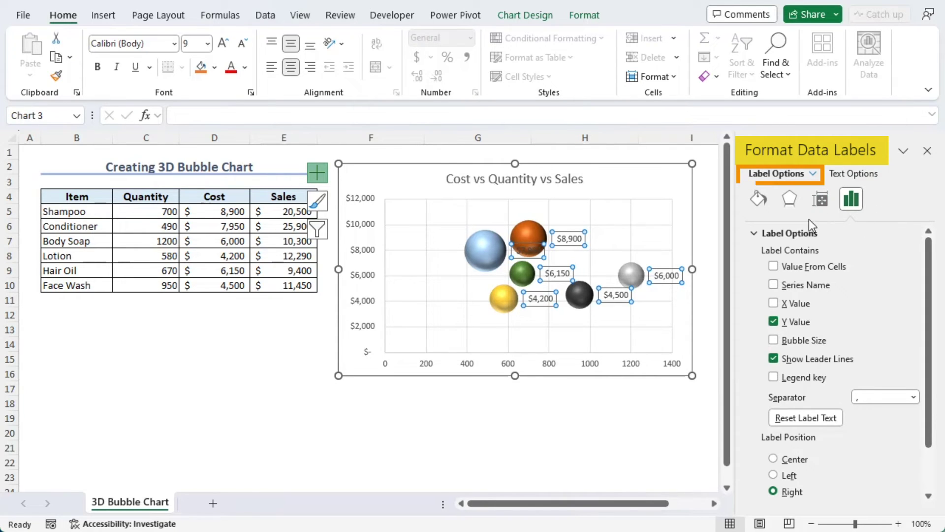
Label each bubble with its item name from B5:B10 and its sales value.
click(774, 266)
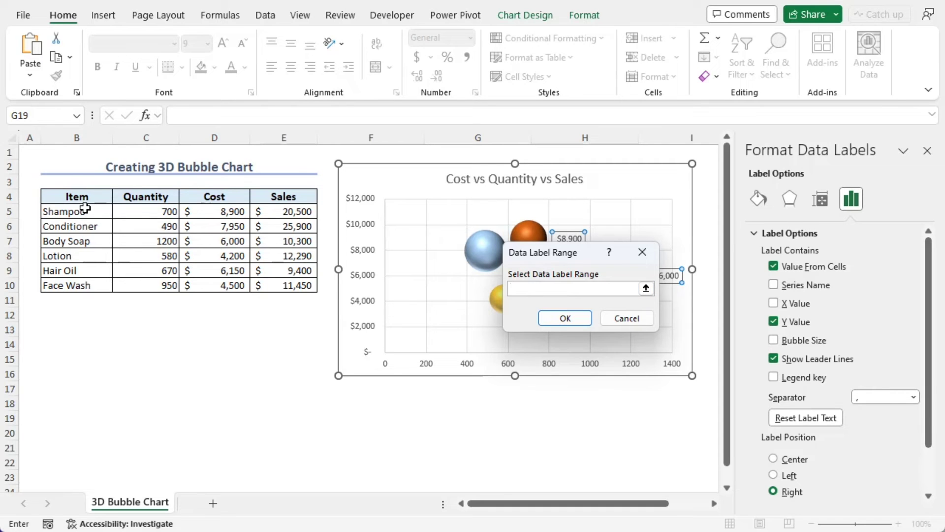
drag(85, 208, 84, 282)
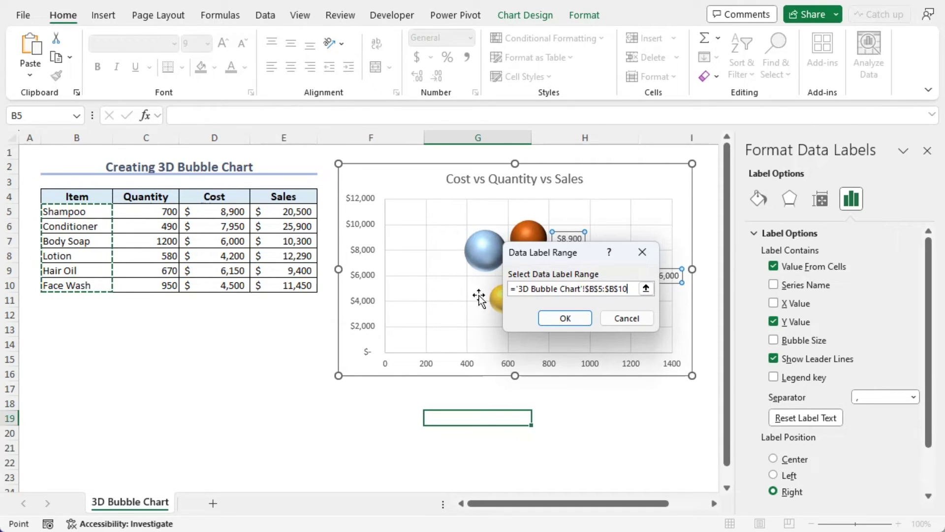
click(565, 318)
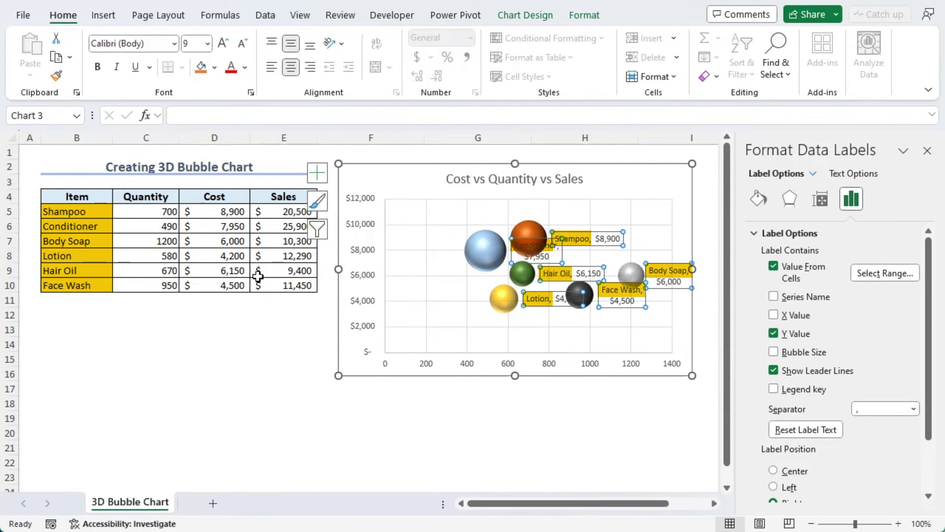
click(773, 351)
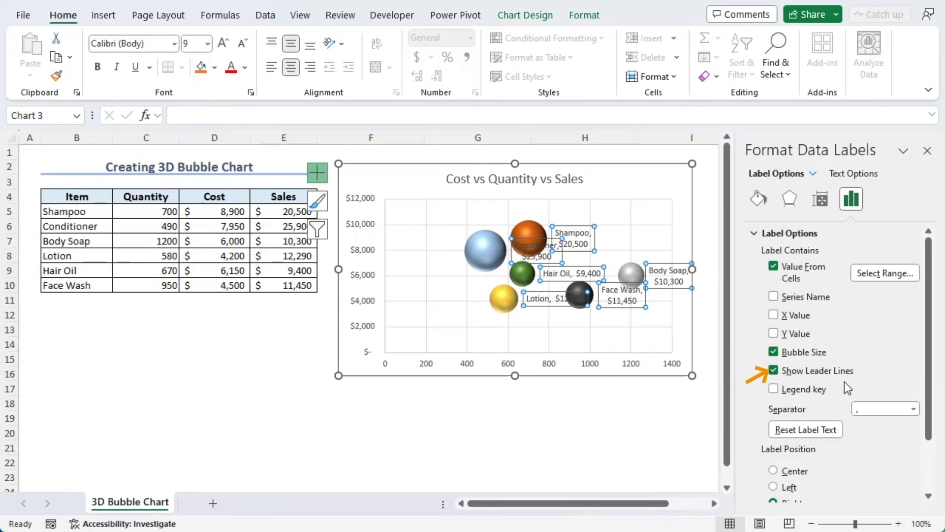
click(930, 153)
Move the Shampoo, Conditioner, Hair Oil, Lotion, Face Wash and Body Soap labels clear of the bubbles.
drag(574, 238, 449, 212)
click(551, 250)
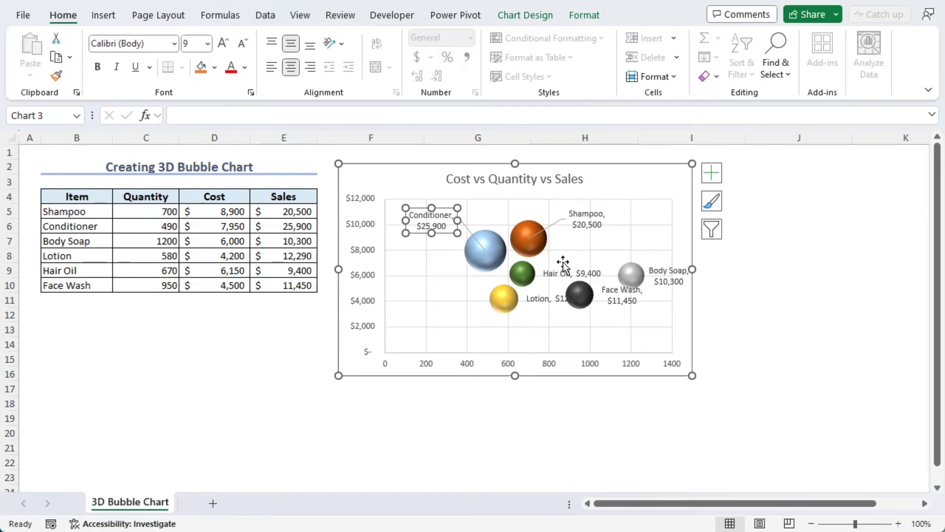
click(569, 269)
drag(562, 266, 410, 278)
drag(536, 296, 449, 327)
click(613, 288)
drag(613, 288, 601, 325)
click(661, 279)
drag(666, 271, 660, 223)
click(732, 336)
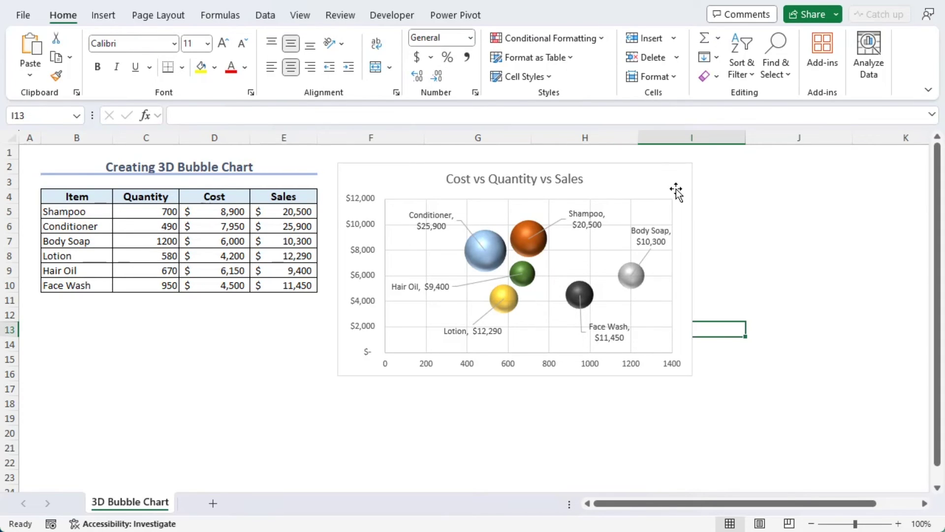
Add axis titles, naming the vertical axis Cost and the horizontal axis Quantity.
click(682, 188)
click(712, 172)
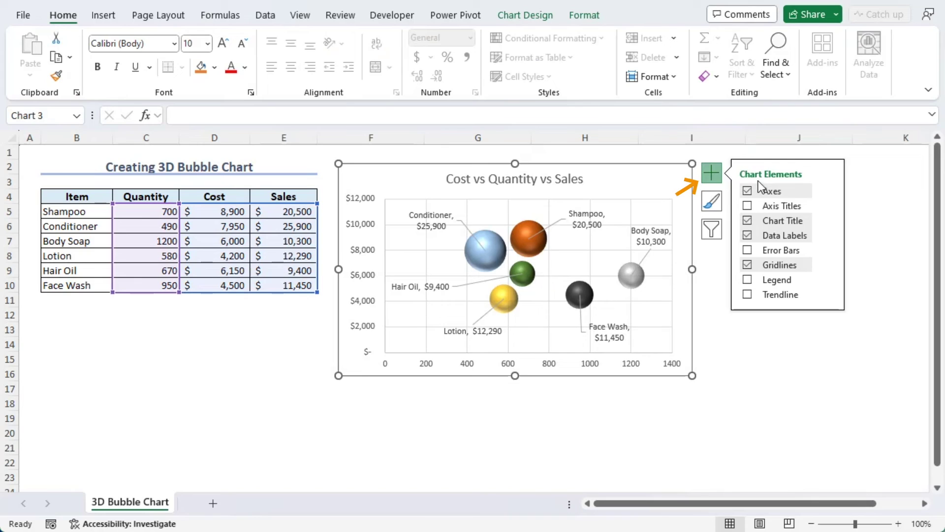
click(747, 207)
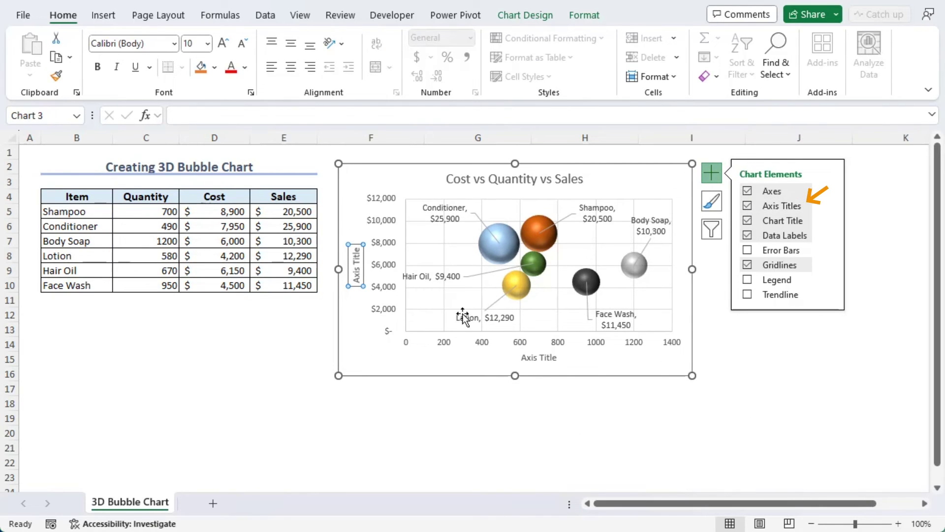
click(364, 261)
triple_click(356, 264)
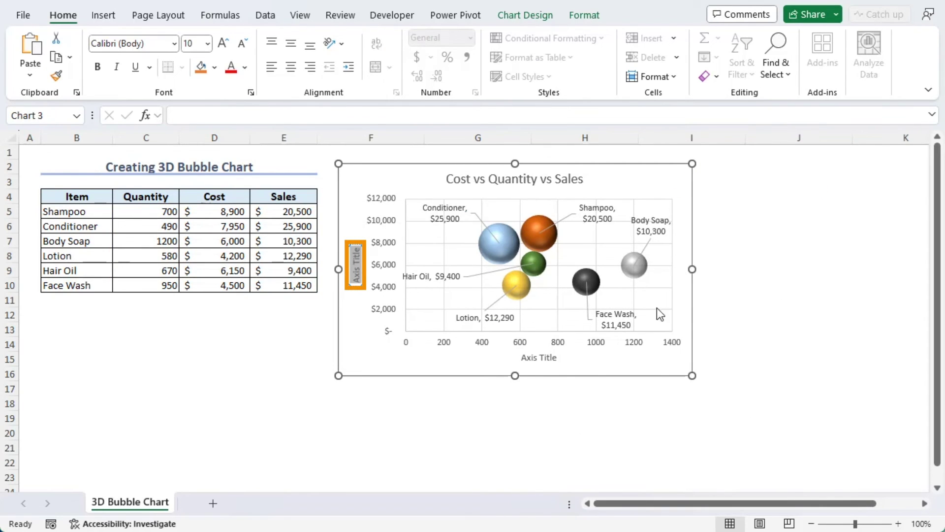
text(Cost)
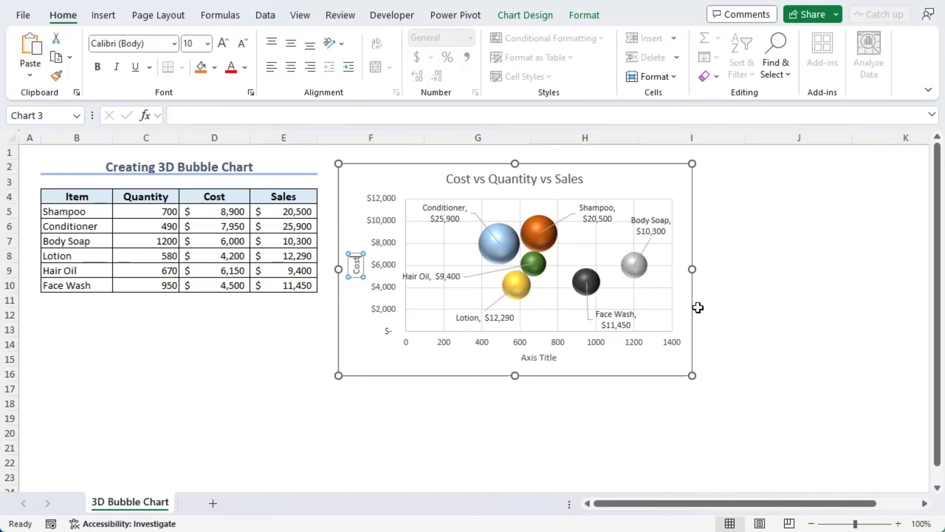
click(541, 358)
double_click(541, 359)
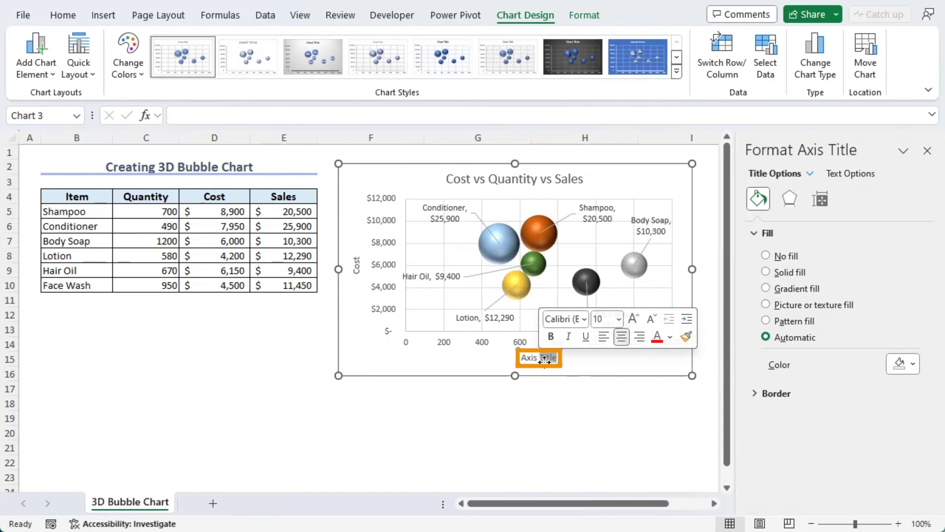
click(544, 359)
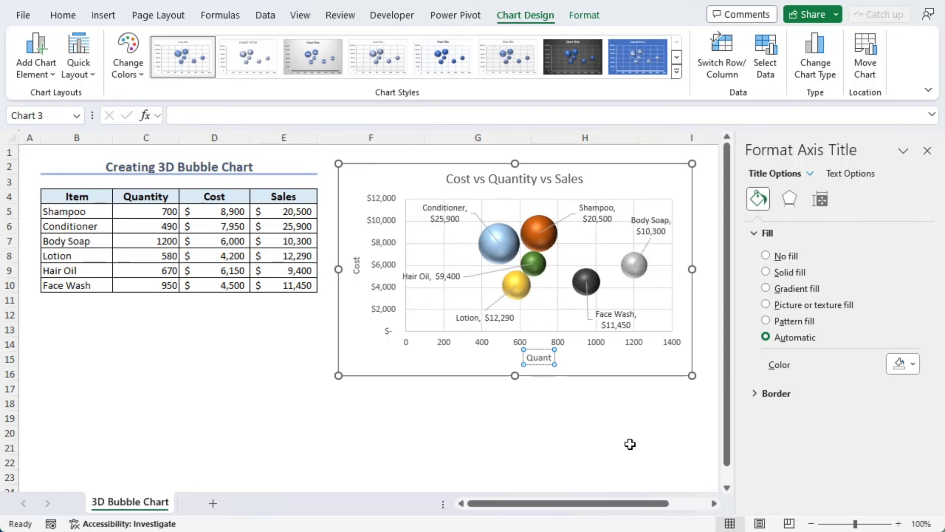
click(630, 444)
Enlarge the chart by dragging its corner down and to the right.
click(686, 202)
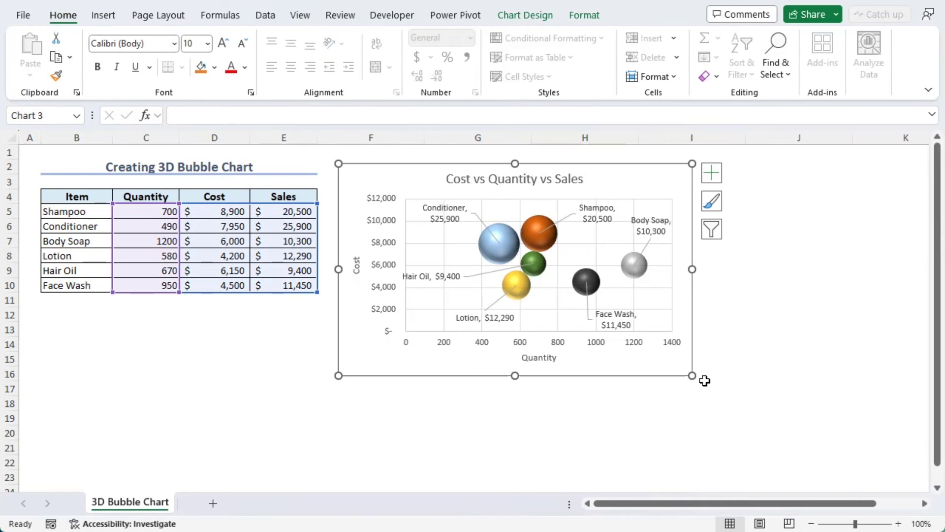
drag(693, 375, 804, 448)
click(195, 387)
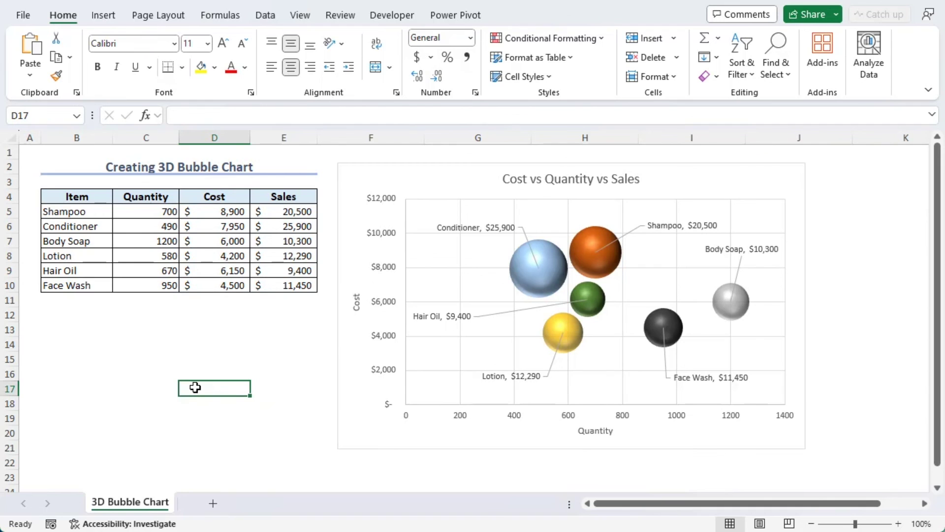